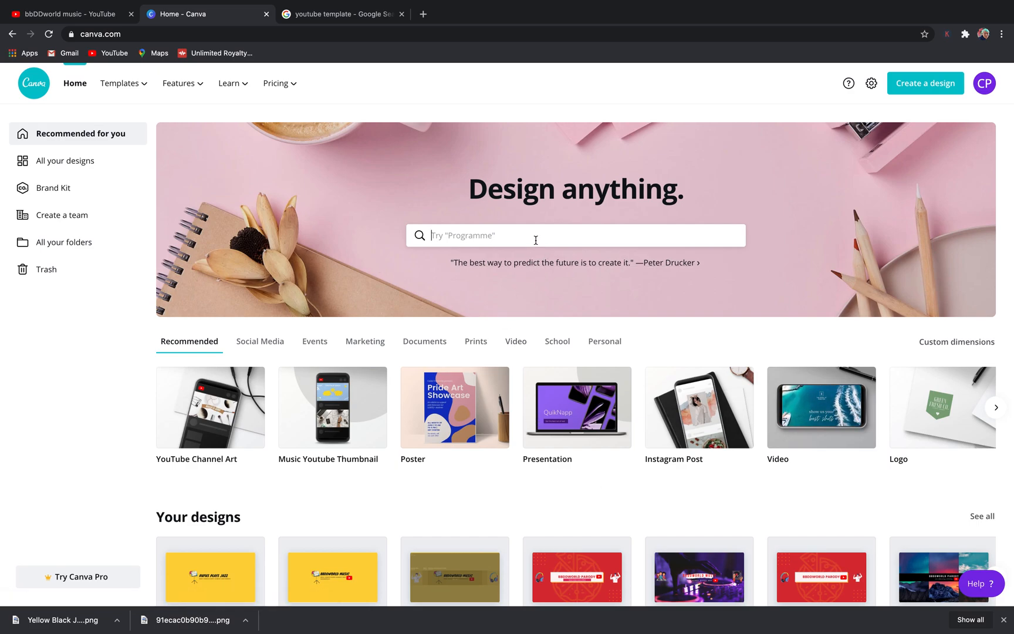
# - Search for YouTube Channel Art templates and open the yellow "Rufus Plays Jazz" template for editing
pyautogui.click(535, 239)
pyautogui.write('youtube')
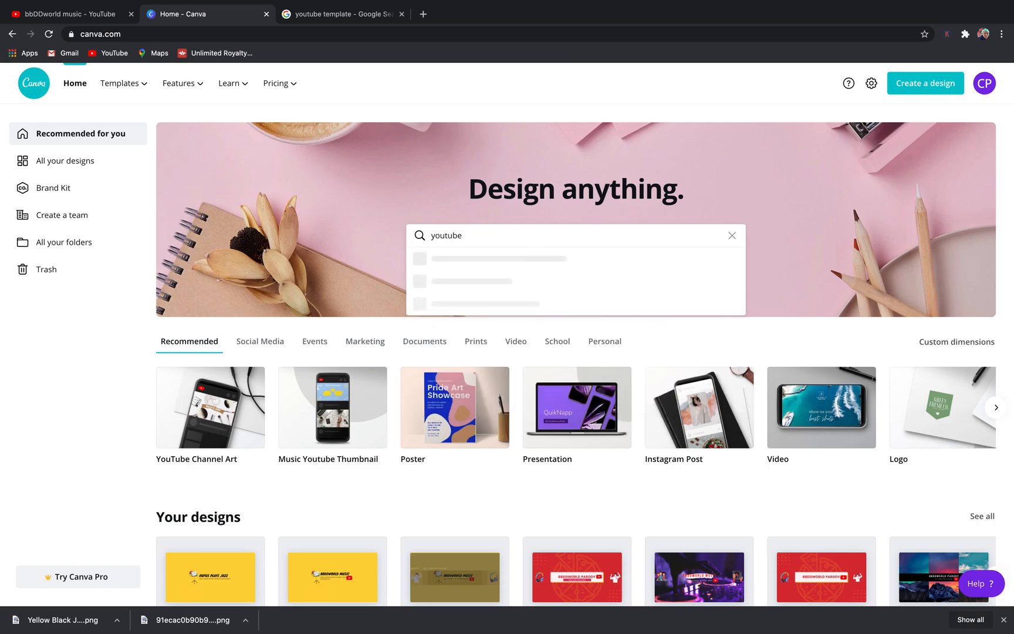
pyautogui.click(518, 285)
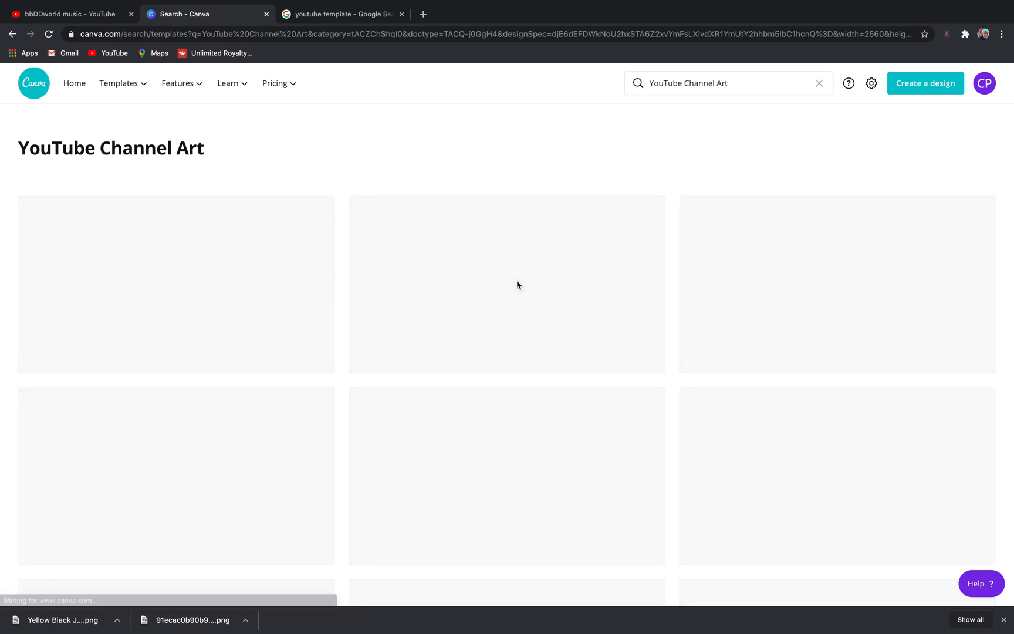
pyautogui.scroll(-3, 796, 357)
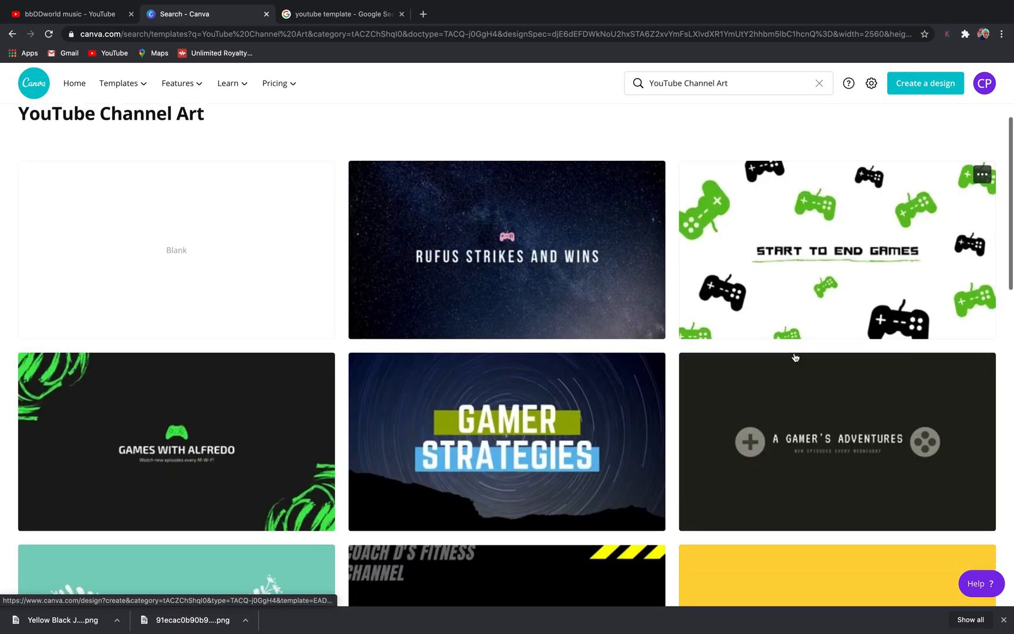
pyautogui.scroll(-4, 795, 357)
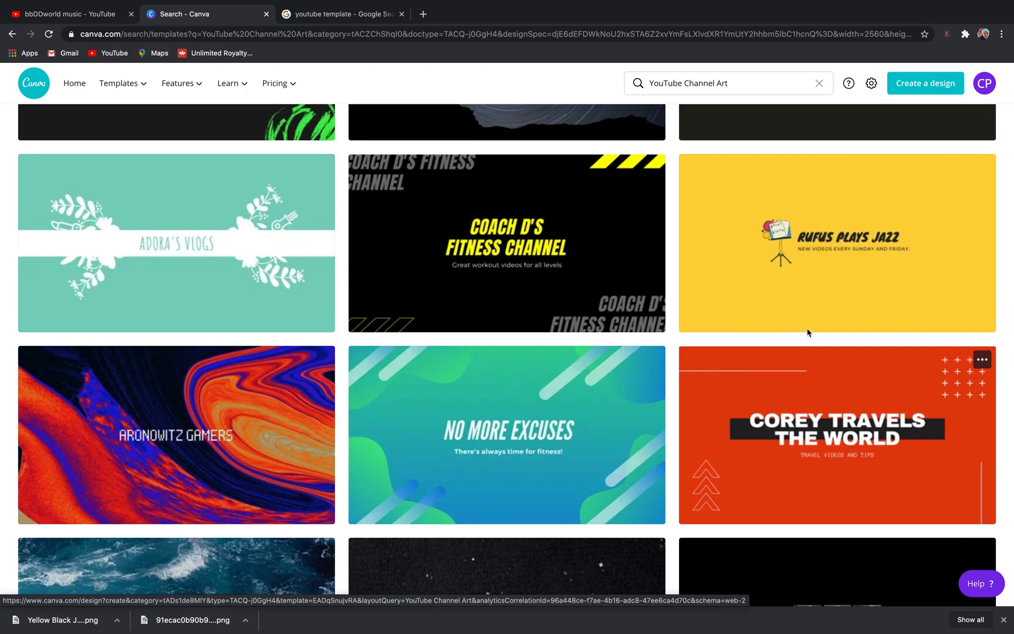
pyautogui.click(858, 291)
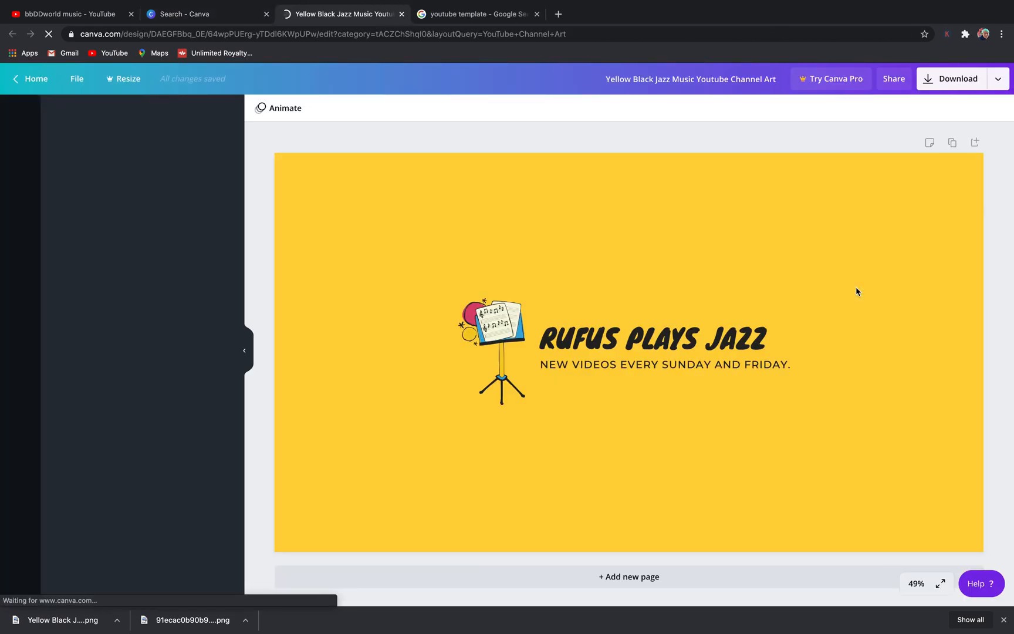
# - Replace the "Rufus Plays Jazz" title text with "bbDDworld music"
pyautogui.click(785, 338)
pyautogui.click(769, 334)
pyautogui.press('BackSpace')
pyautogui.press('BackSpace')
pyautogui.press('BackSpace')
pyautogui.press('BackSpace')
pyautogui.press('BackSpace')
pyautogui.press('BackSpace')
pyautogui.press('BackSpace')
pyautogui.press('BackSpace')
pyautogui.press('BackSpace')
pyautogui.press('BackSpace')
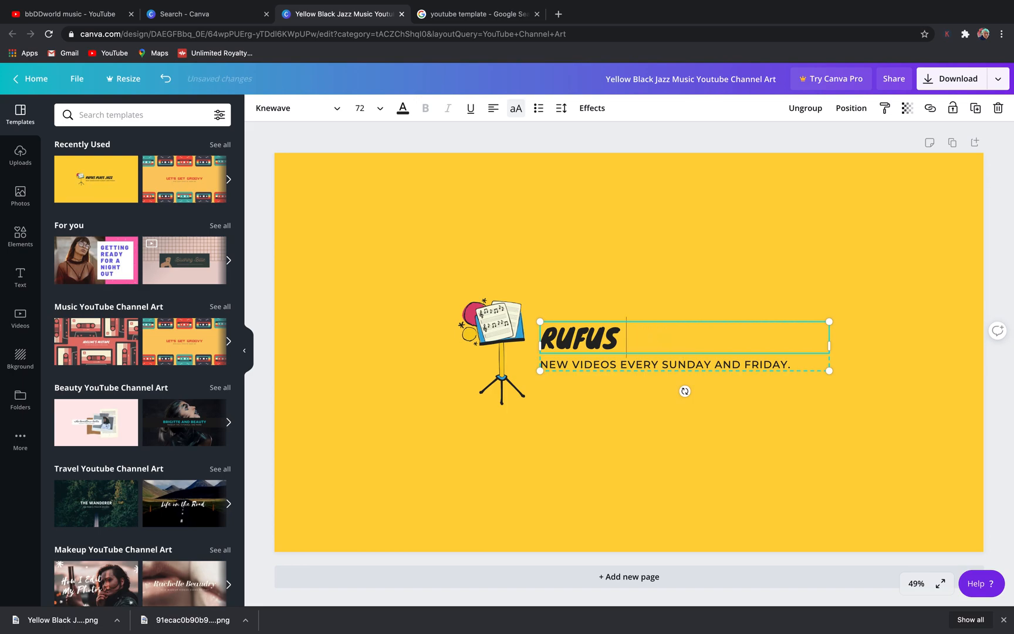
pyautogui.press('BackSpace')
pyautogui.press('BackSpace')
pyautogui.press('BackSpace')
pyautogui.press('BackSpace')
pyautogui.press('BackSpace')
pyautogui.press('BackSpace')
pyautogui.write('bbDDworld music')
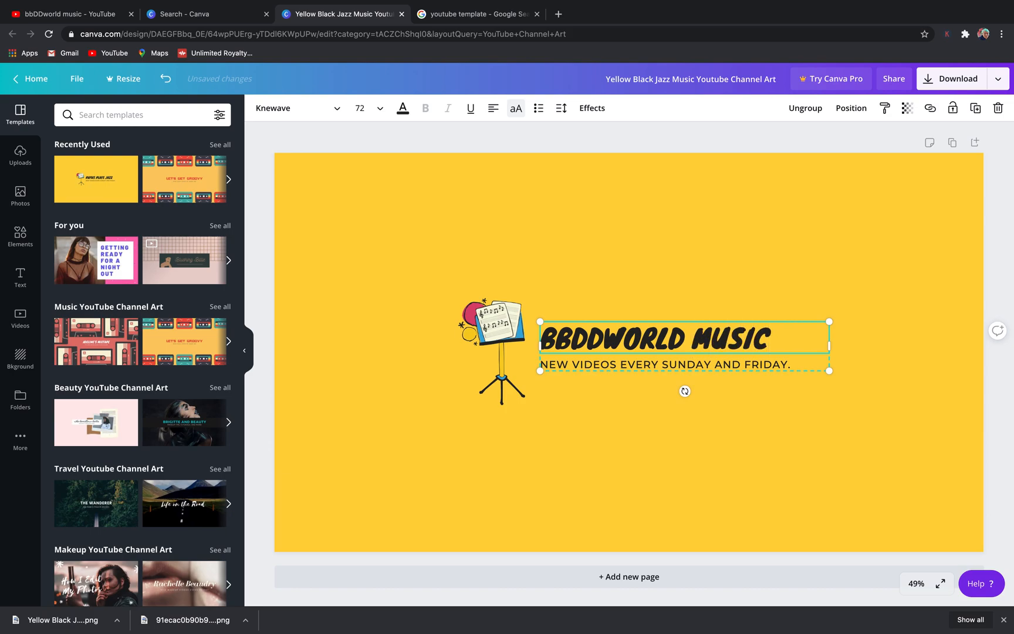
# - Replace "Friday." in the subtitle with "THURSDAY"
pyautogui.click(794, 365)
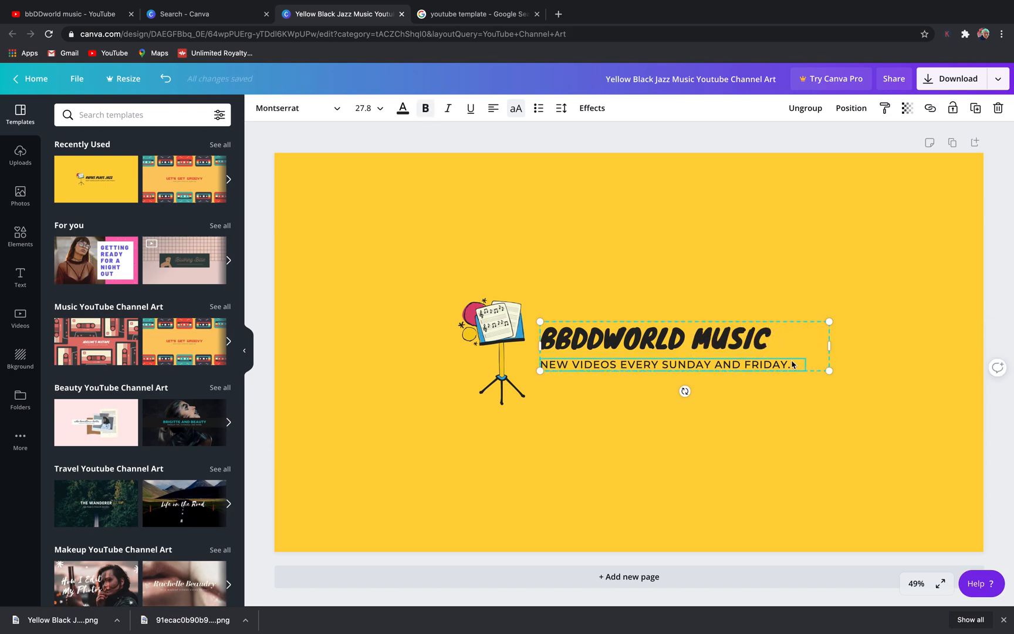
pyautogui.press('BackSpace')
pyautogui.press('BackSpace')
pyautogui.press('BackSpace')
pyautogui.write('THURSDAY')
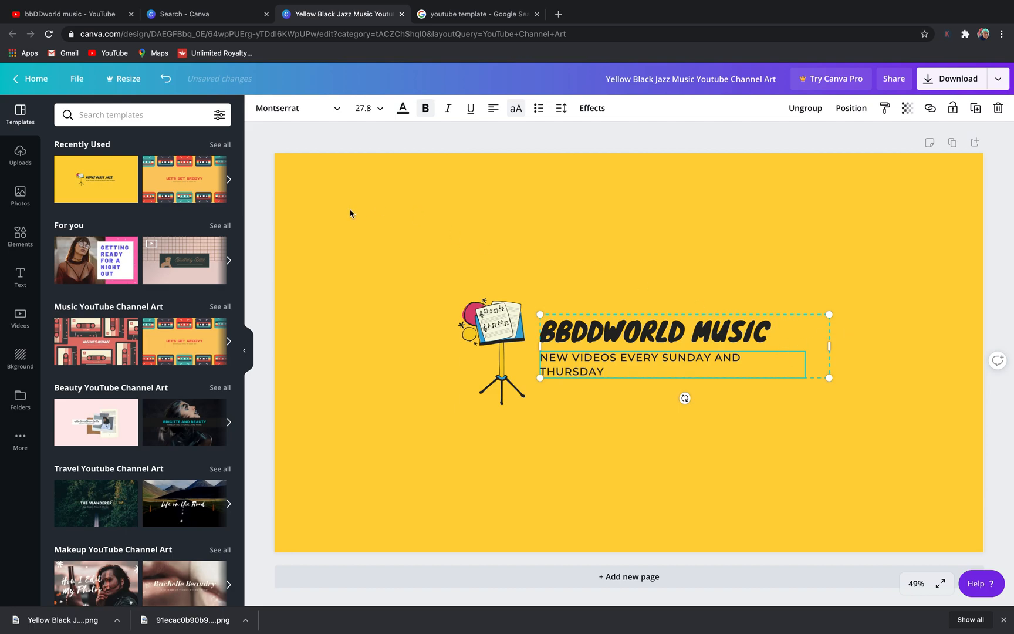
# - Add the red YouTube play logo from the recently used elements beside the title text and shift the text group slightly left
pyautogui.click(24, 241)
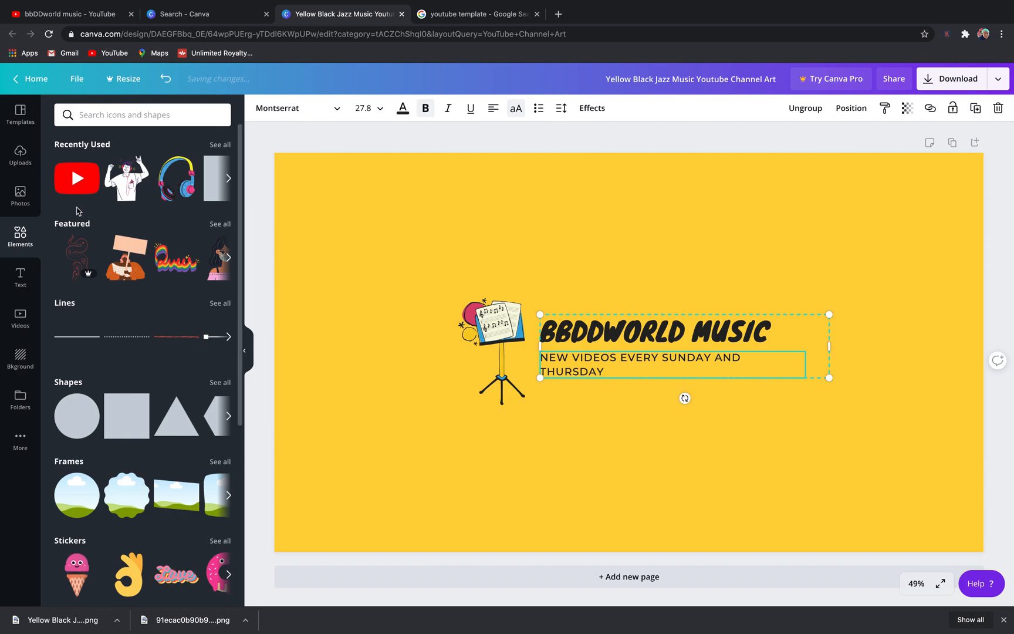
pyautogui.moveTo(78, 189); pyautogui.dragTo(824, 342)
pyautogui.click(819, 341)
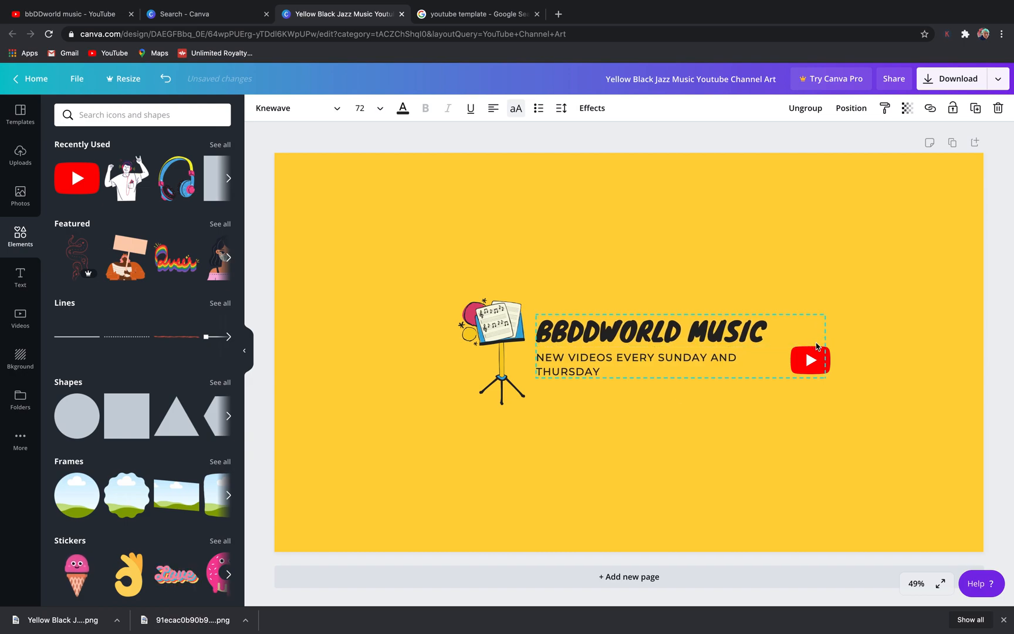
pyautogui.click(801, 365)
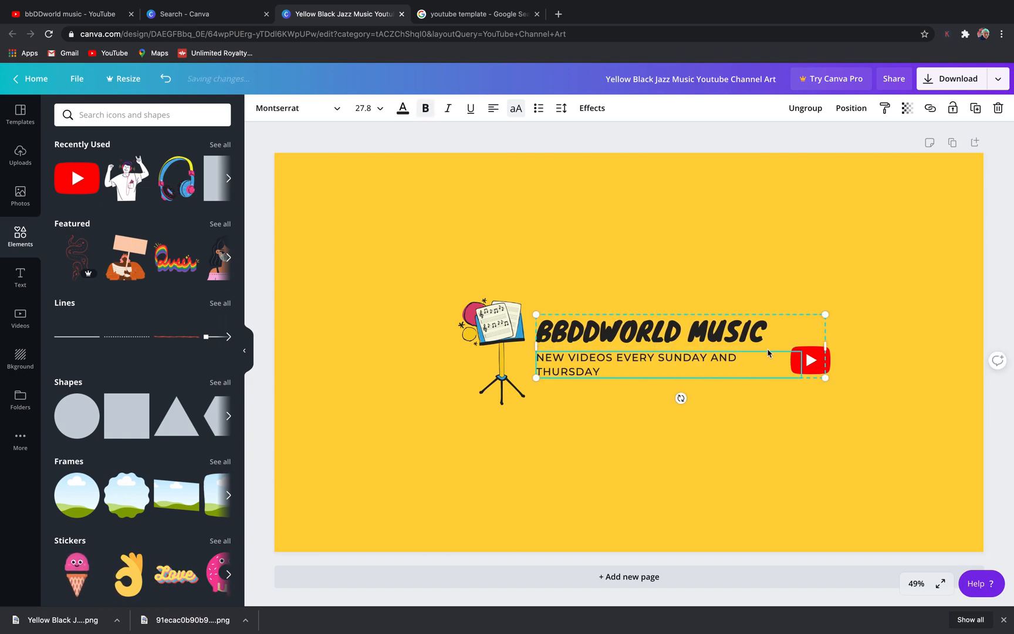
pyautogui.click(543, 279)
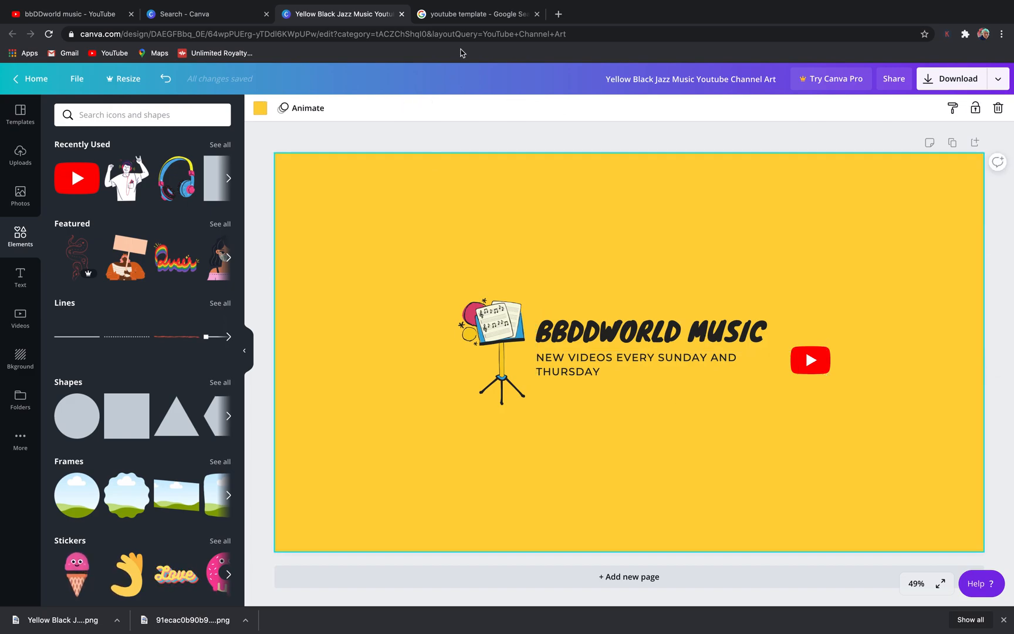
# - Search Google for "youtube template" and save the 2560 × 1440 channel art safe-area image from Snappa Blog as a PNG in Downloads
pyautogui.click(470, 16)
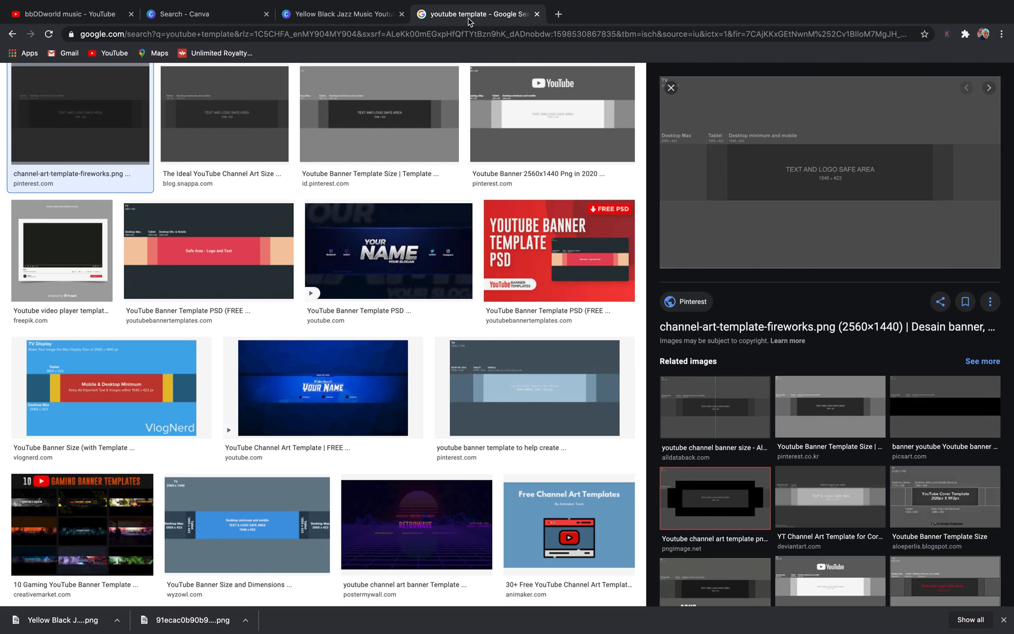
pyautogui.click(332, 34)
pyautogui.write('youtub')
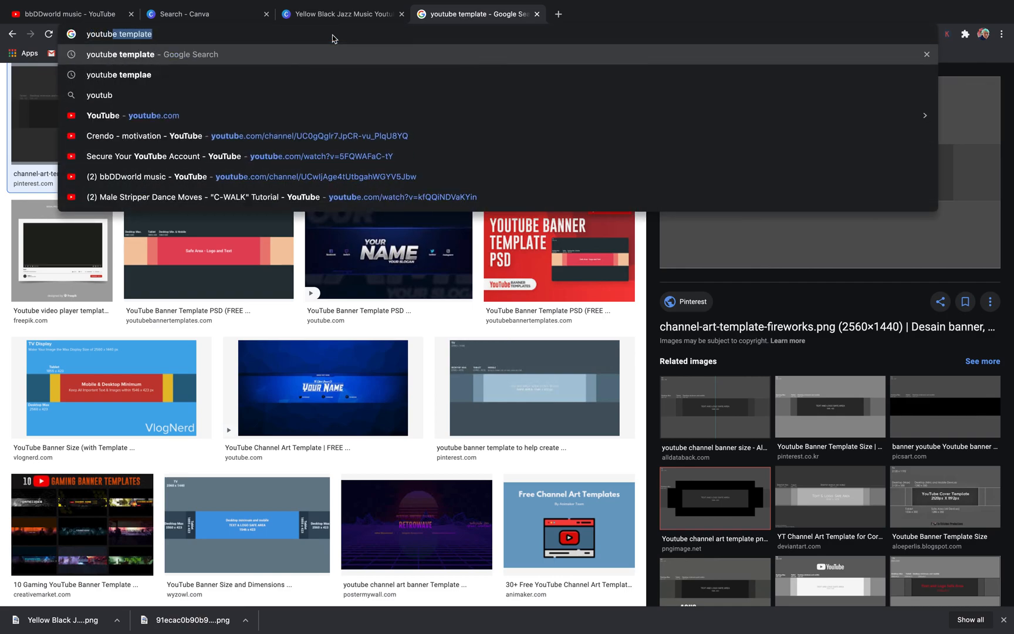
pyautogui.press('Return')
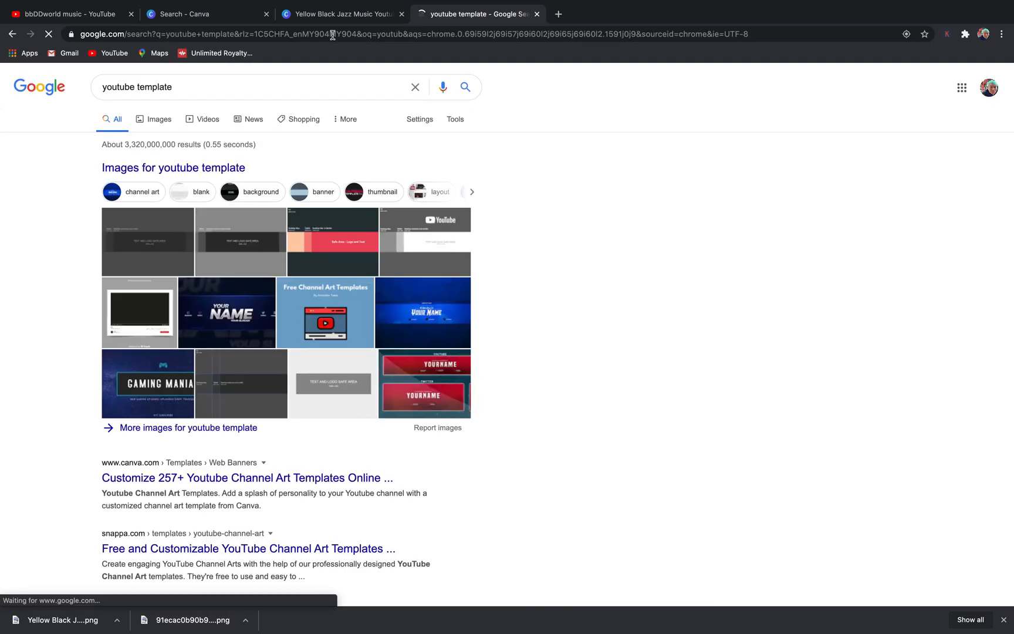
pyautogui.click(134, 241)
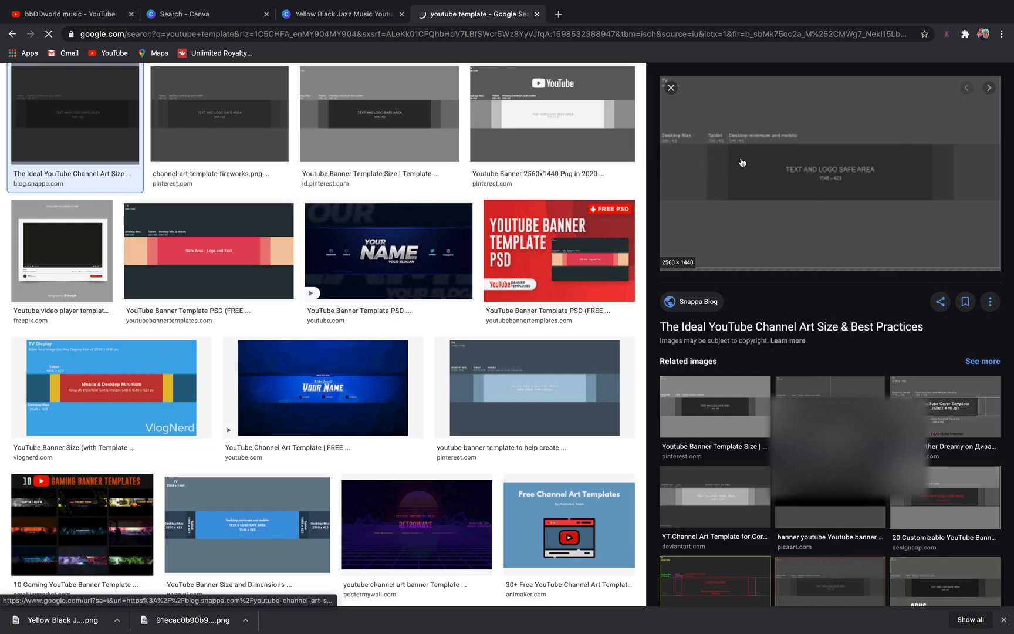
pyautogui.rightClick(754, 164)
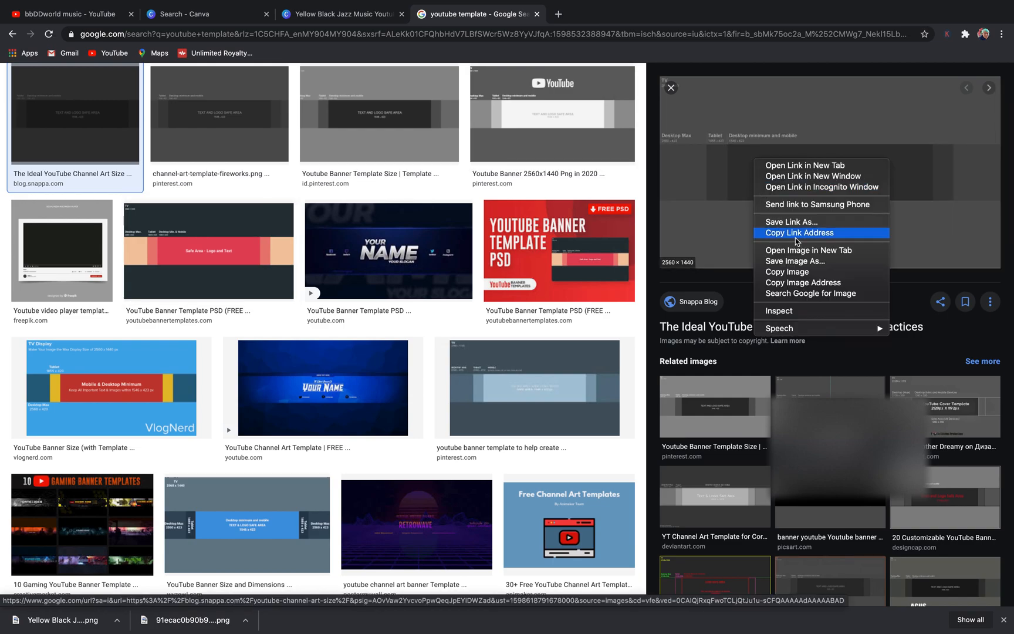
pyautogui.click(795, 261)
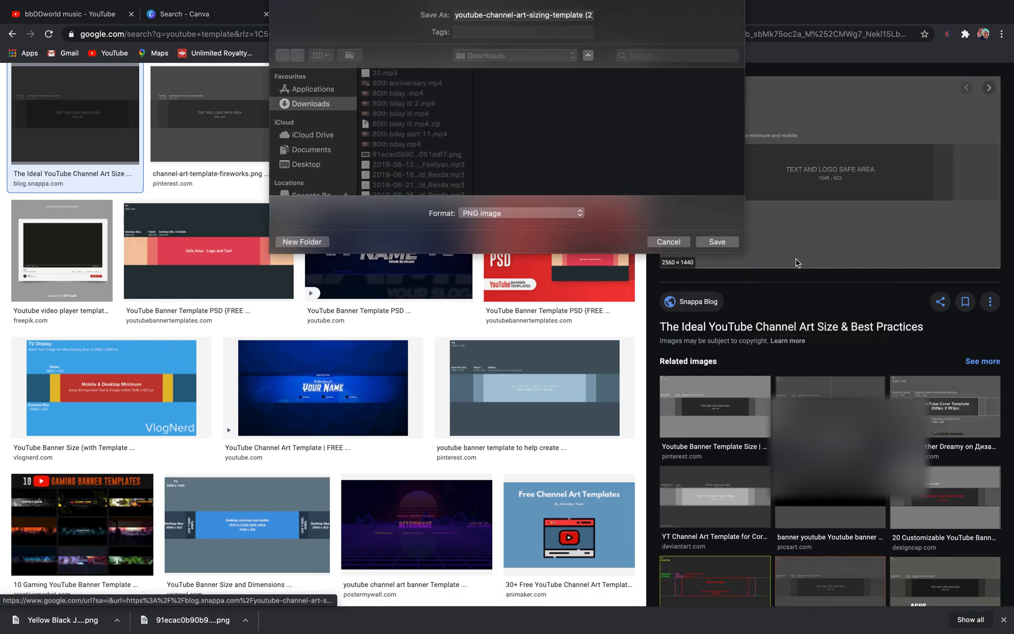
pyautogui.click(714, 242)
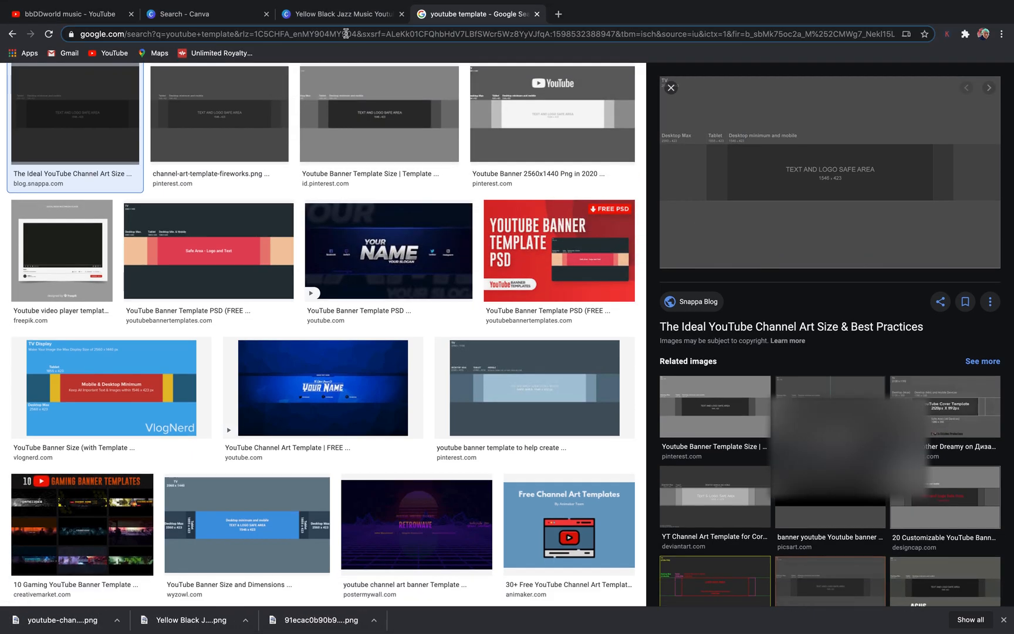
# - Return to the banner design, place the uploaded safe-area template image on it and enlarge it to cover the whole page
pyautogui.click(355, 14)
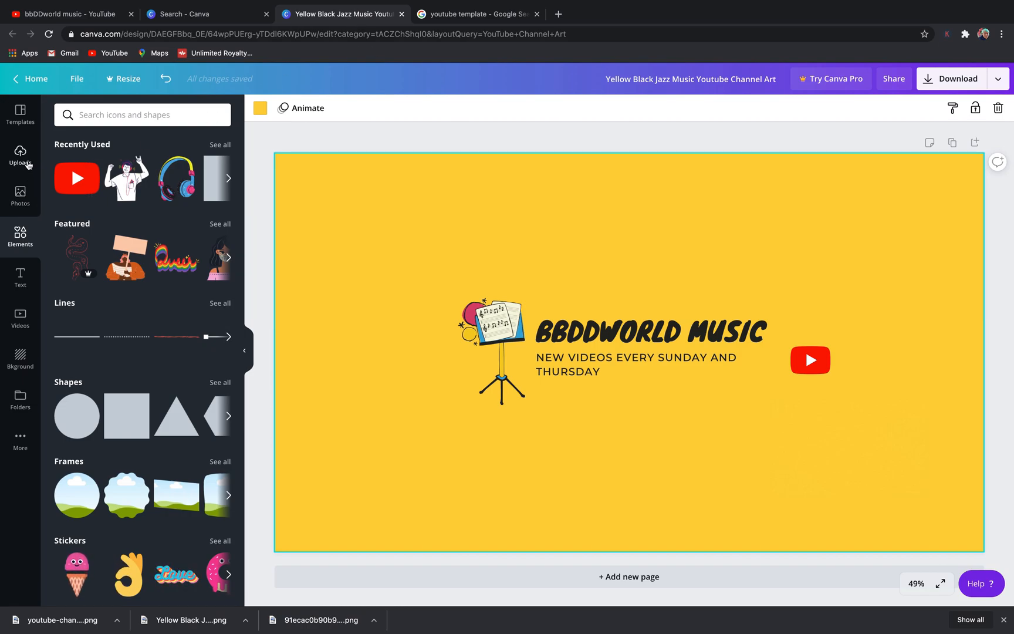
pyautogui.click(24, 160)
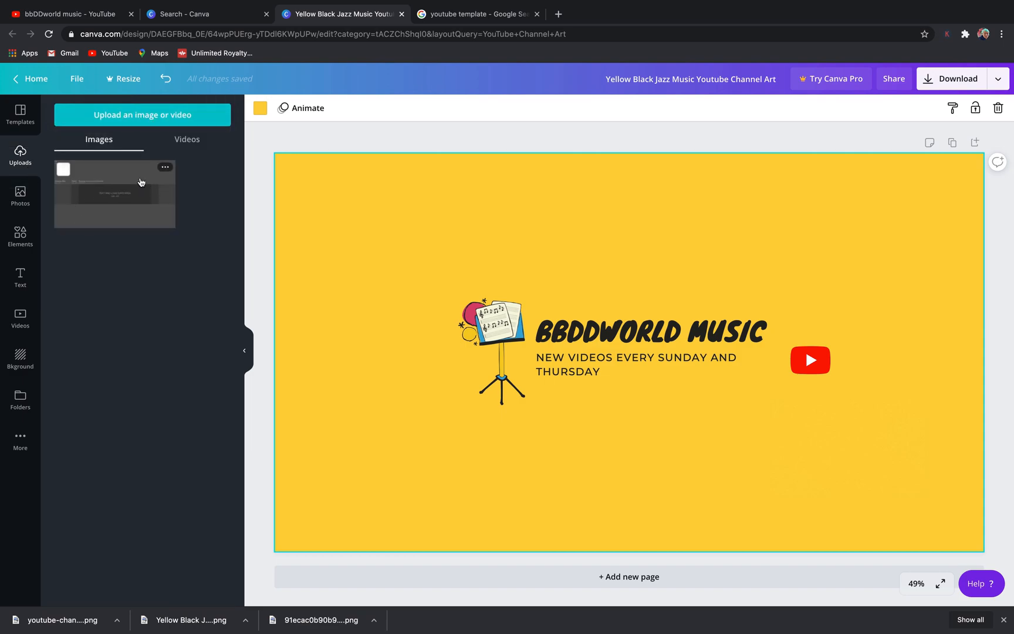
pyautogui.click(122, 181)
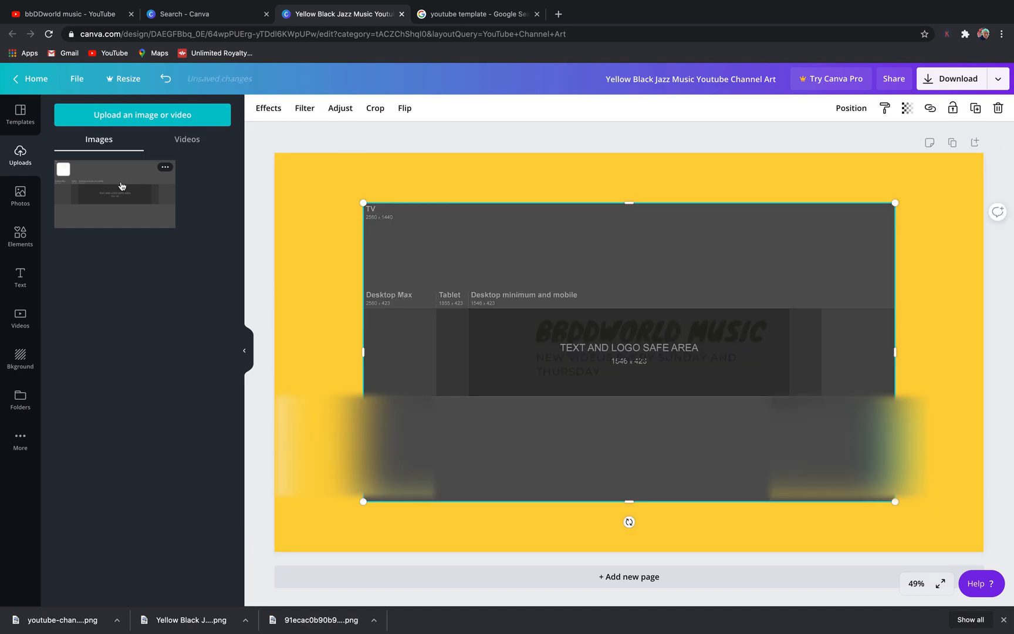
pyautogui.moveTo(365, 204); pyautogui.dragTo(287, 160)
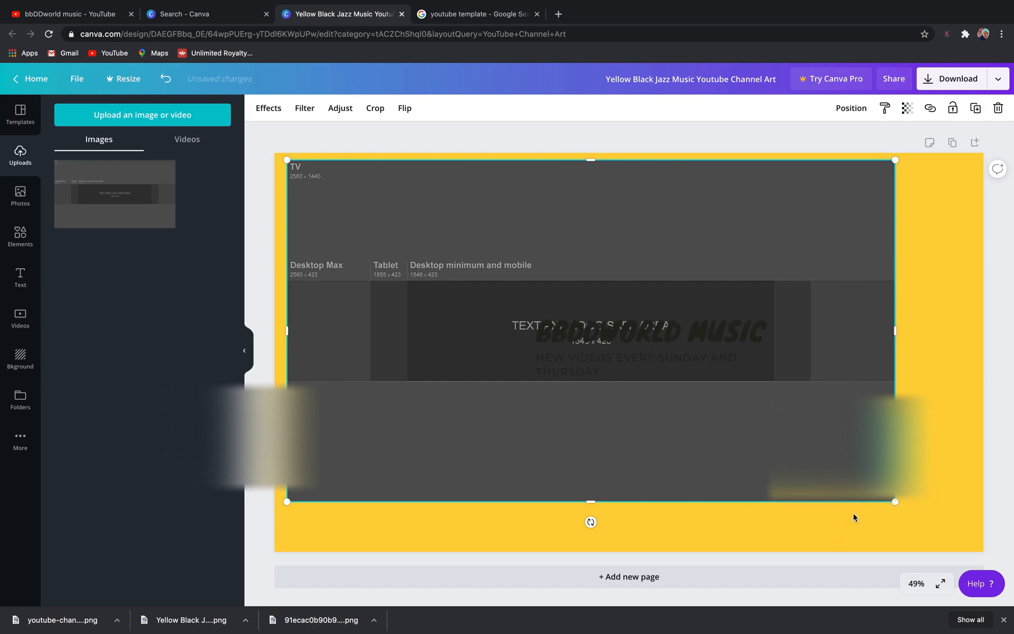
pyautogui.moveTo(895, 501); pyautogui.dragTo(985, 551)
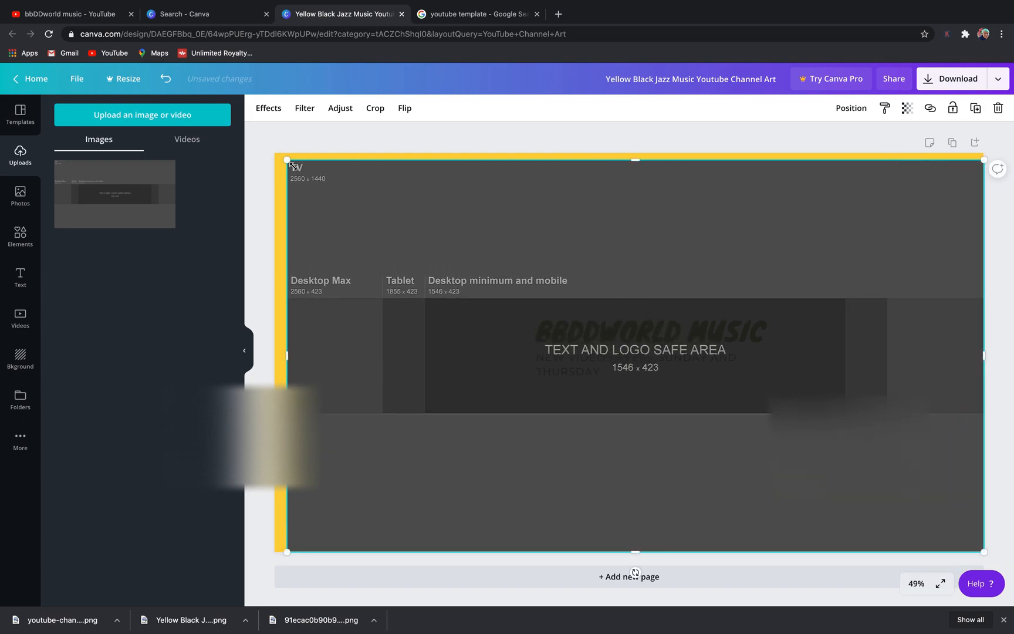
pyautogui.moveTo(290, 163); pyautogui.dragTo(274, 153)
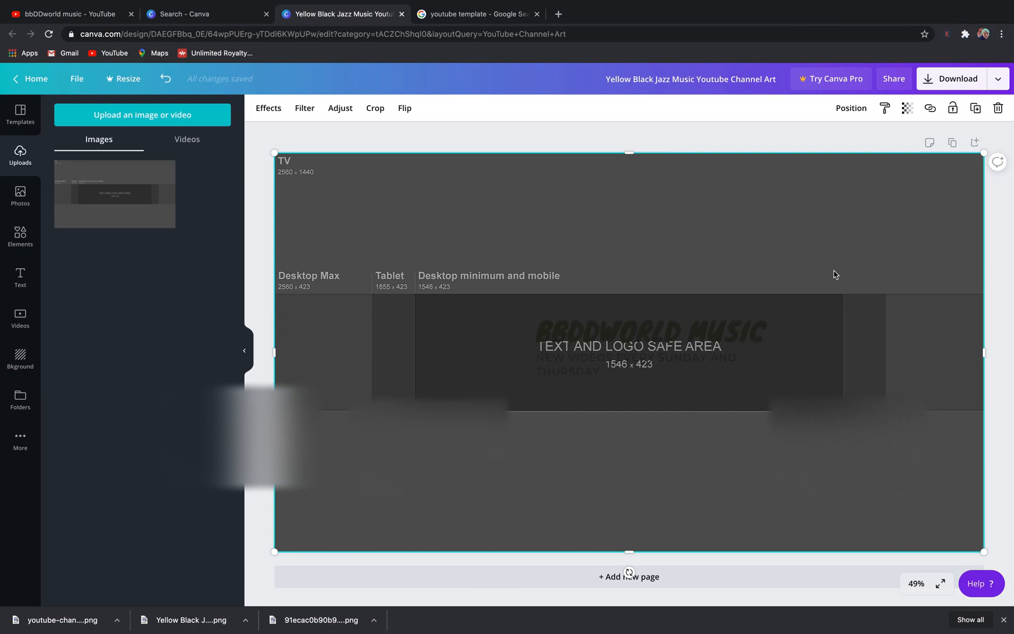
# - Set the template overlay's transparency to 73 to check the artwork against the safe area, and delete the overlay
pyautogui.click(907, 108)
pyautogui.moveTo(877, 141); pyautogui.dragTo(858, 138)
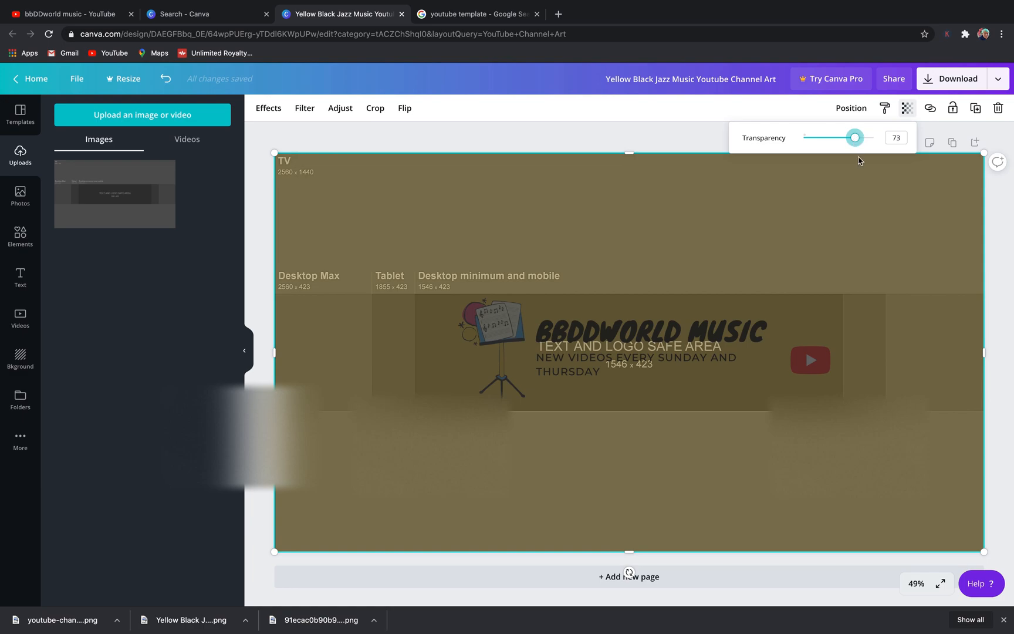
pyautogui.click(906, 195)
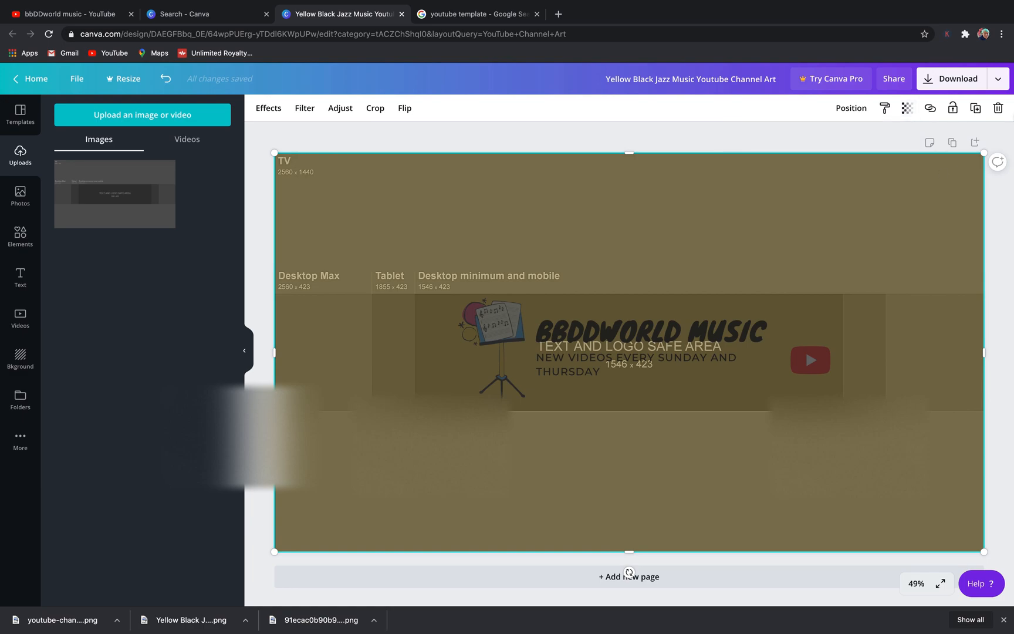
pyautogui.click(999, 108)
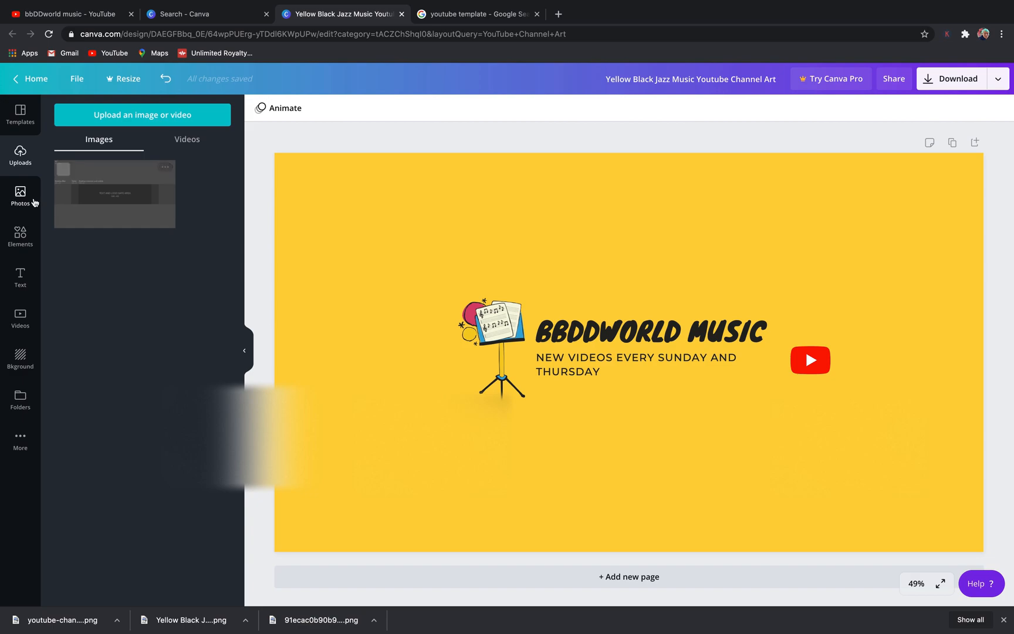
# - Download the finished banner design as a PNG and dismiss the post-scheduling promotion
pyautogui.click(27, 202)
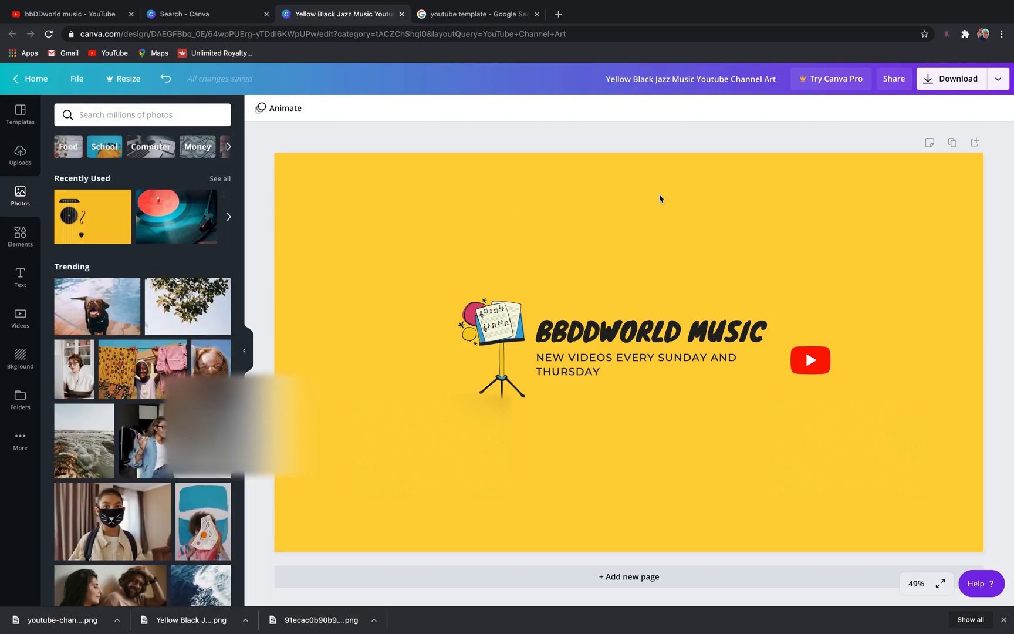
pyautogui.click(923, 82)
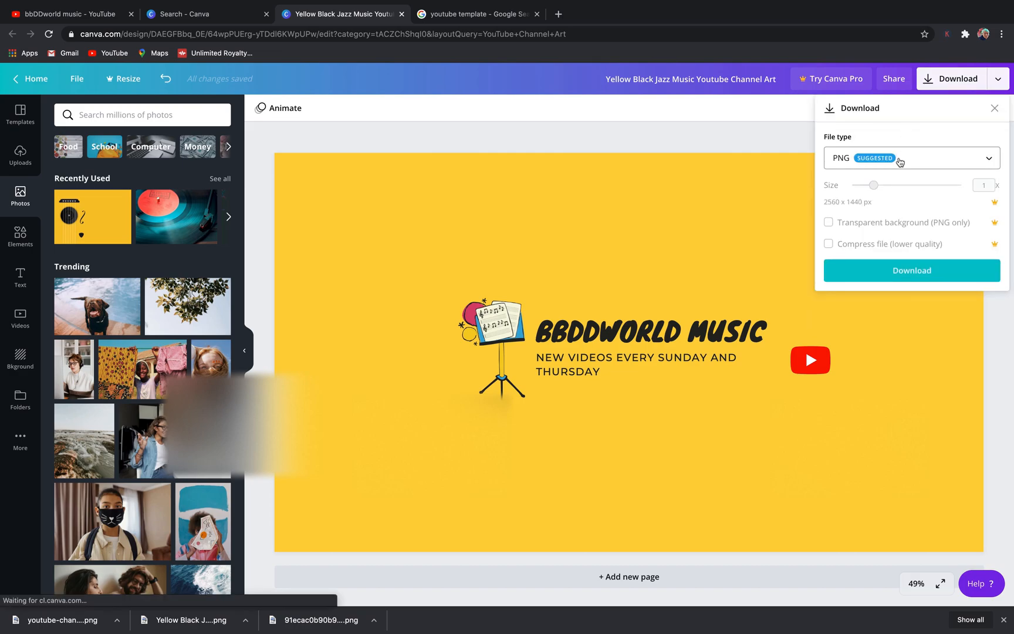
pyautogui.click(910, 270)
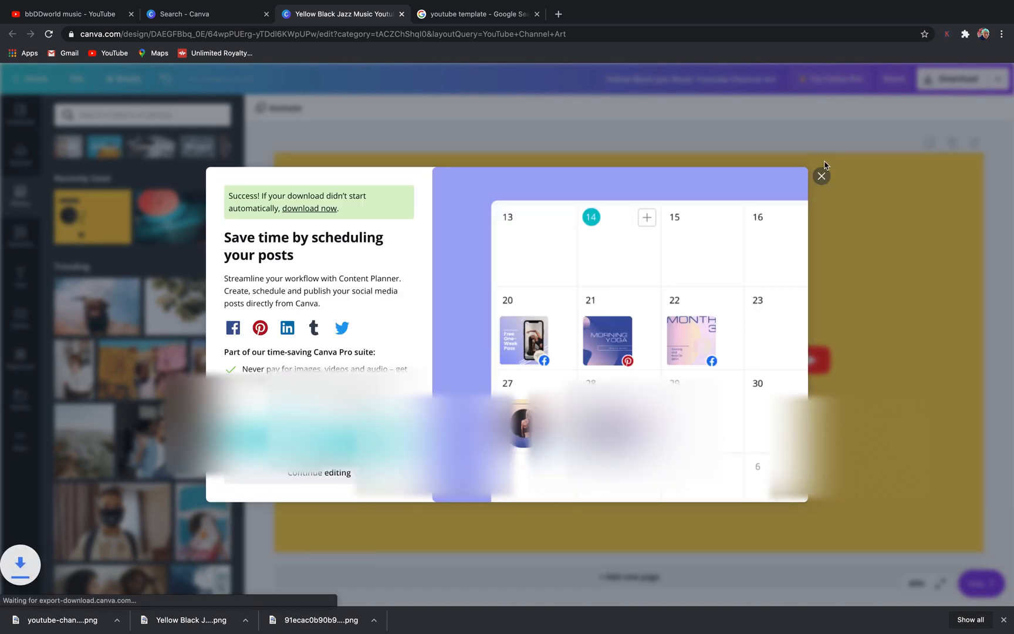
pyautogui.click(822, 176)
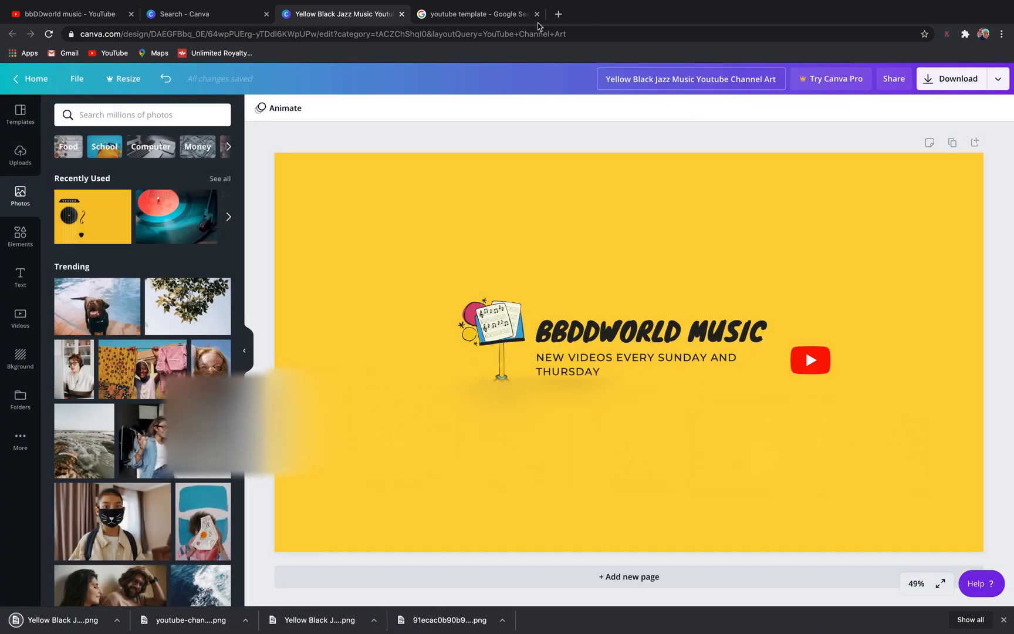
# - Switch to the bbDDworld music YouTube channel page, start customising the channel and open the channel art editor
pyautogui.click(122, 10)
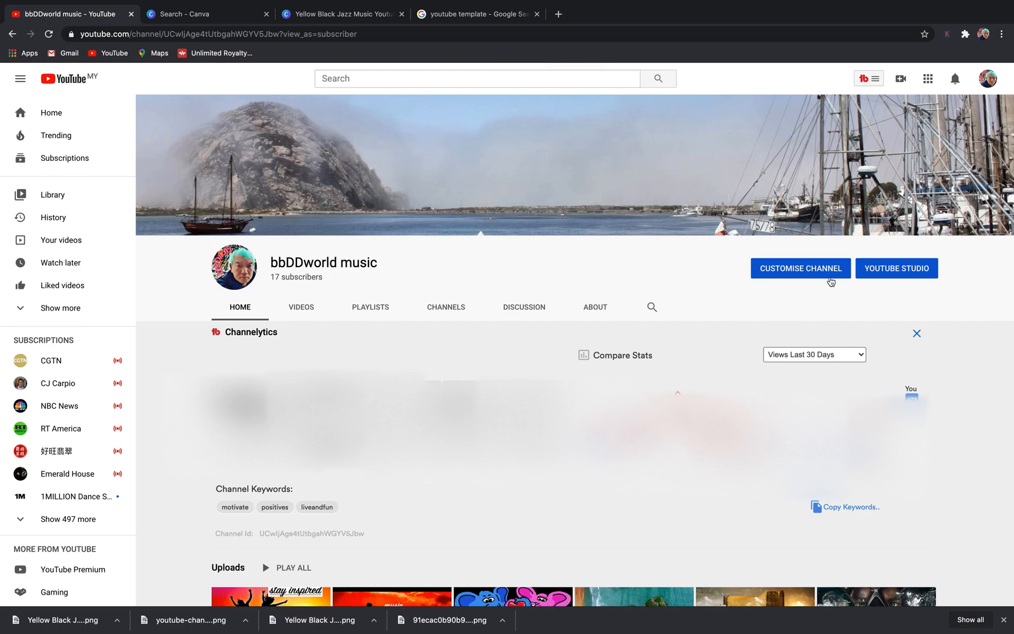
pyautogui.click(822, 273)
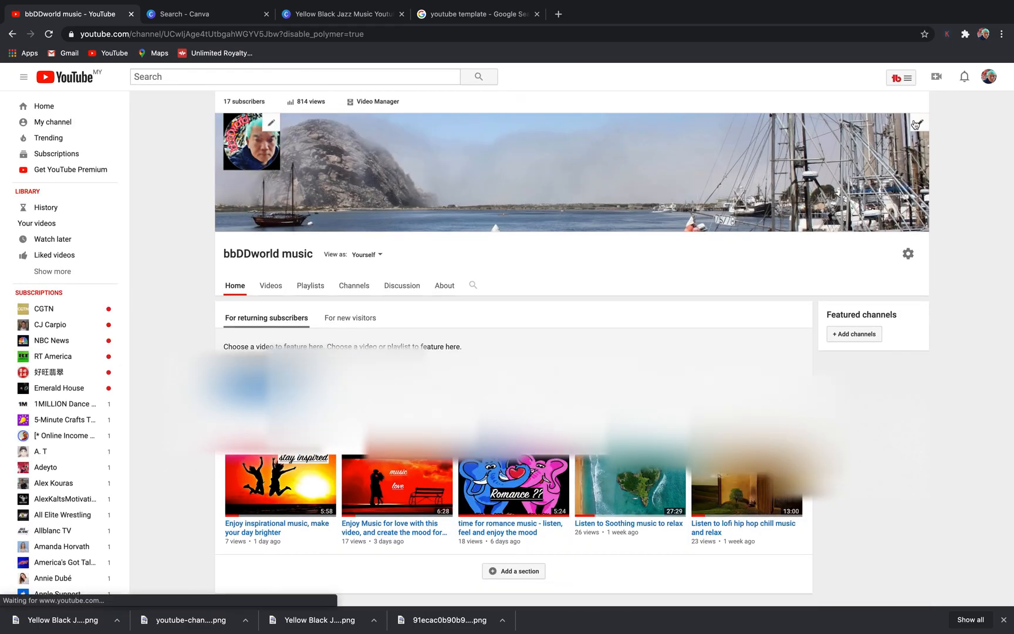
pyautogui.click(918, 124)
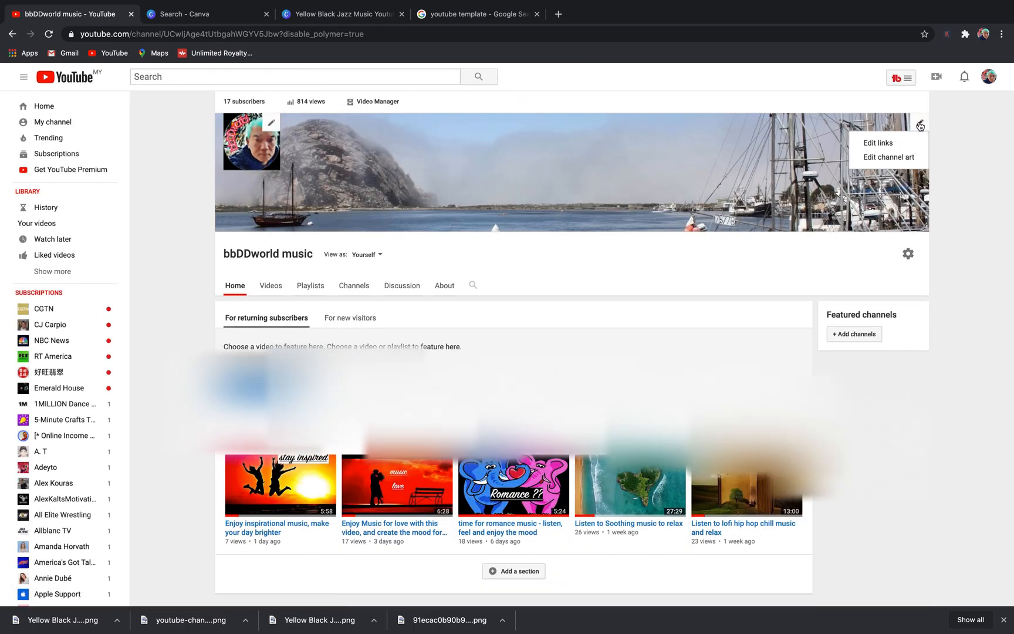
pyautogui.click(891, 159)
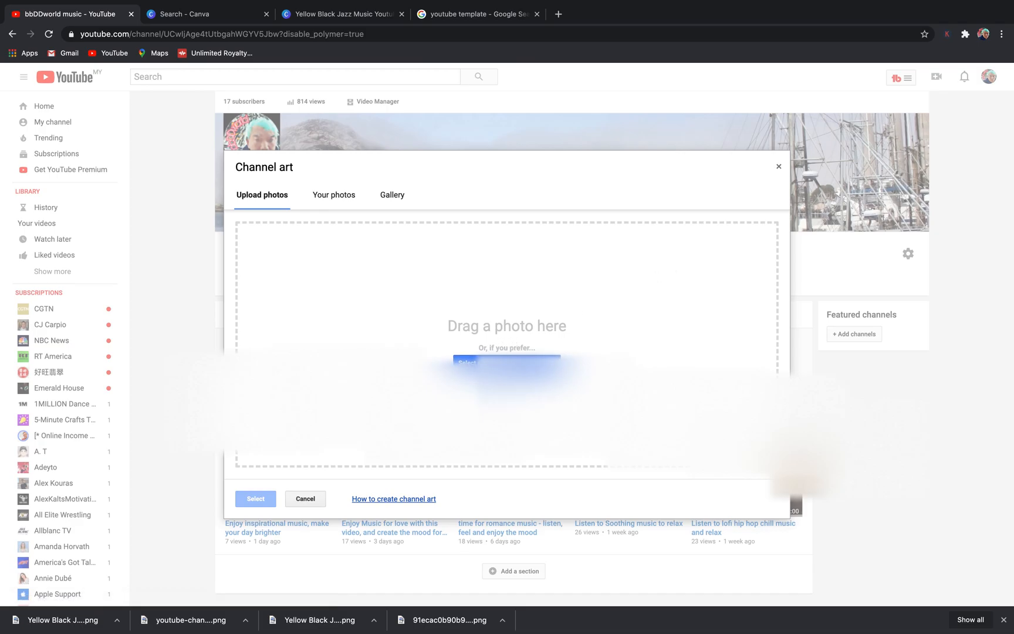
# - Upload the first numbered Yellow Black Jazz Music banner, the PNG ending in (1), from Downloads and apply it as channel art with Auto-enhance on
pyautogui.click(508, 363)
pyautogui.scroll(-5, 508, 371)
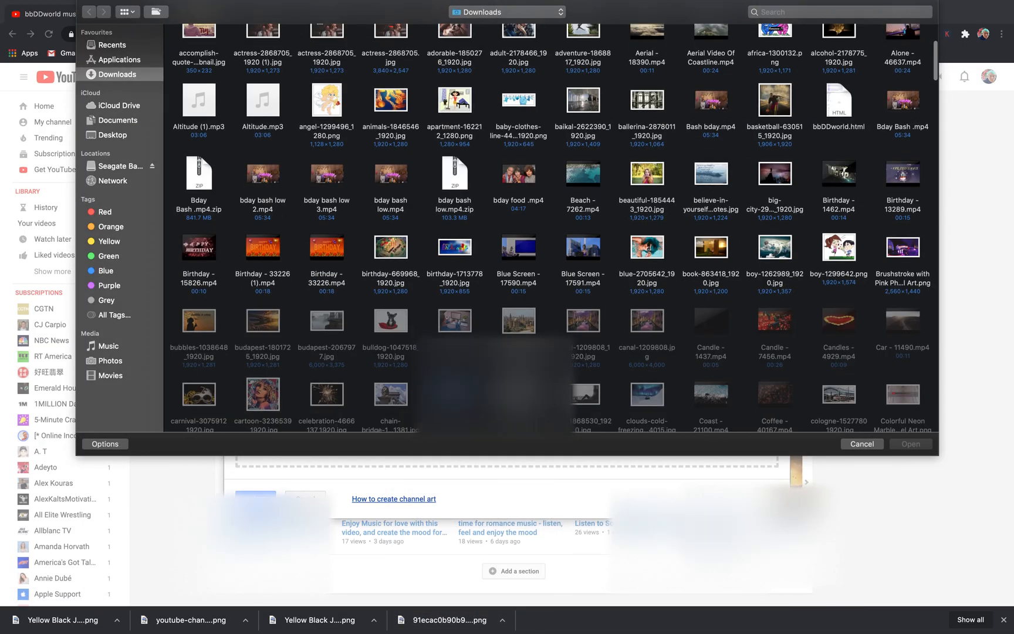
pyautogui.scroll(-5, 508, 370)
pyautogui.scroll(-20, 508, 368)
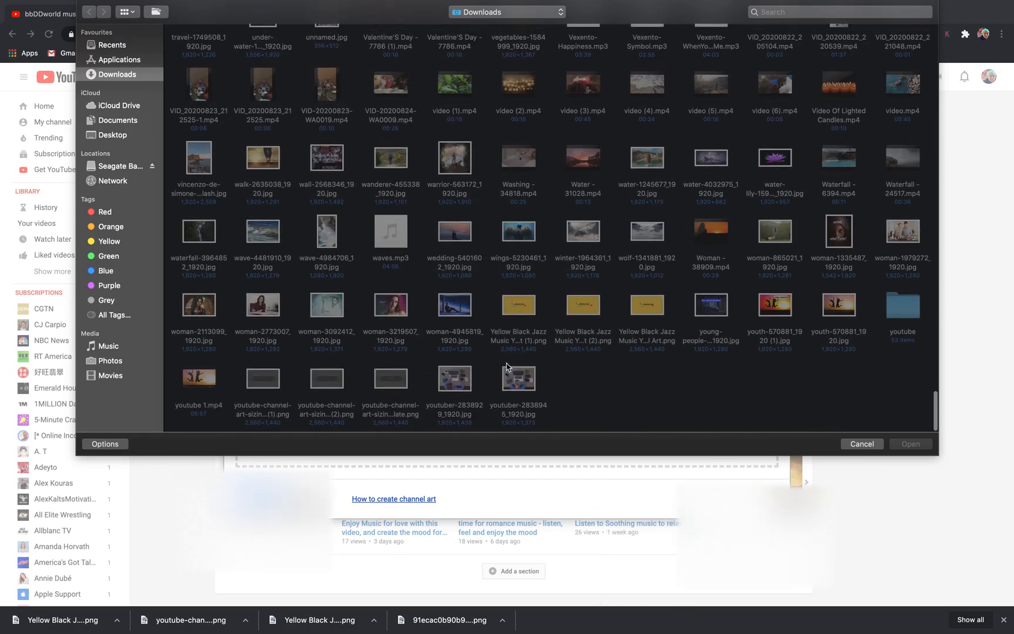
pyautogui.click(525, 312)
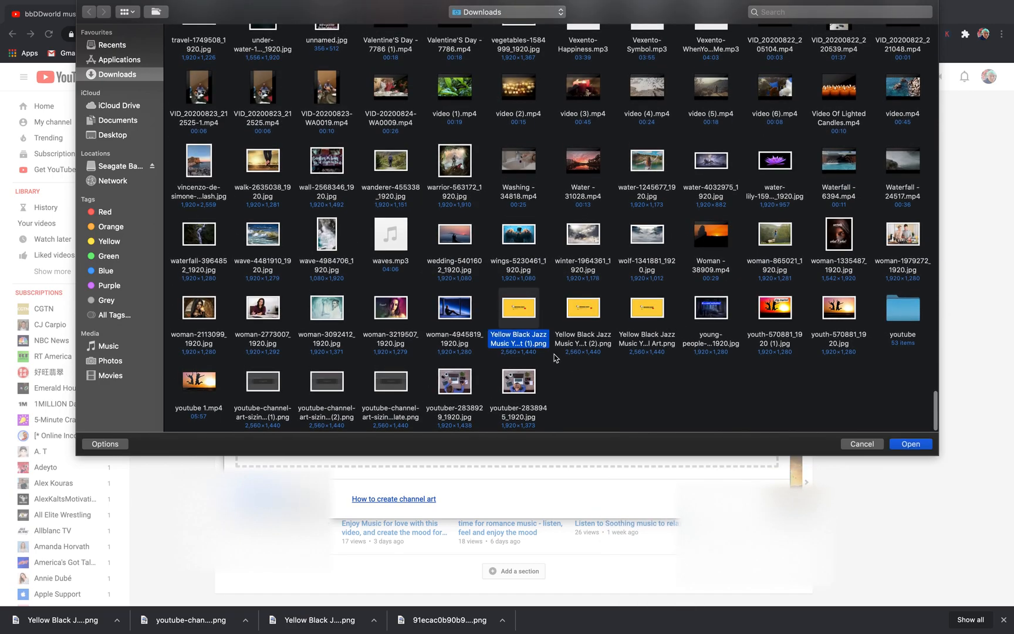
pyautogui.click(903, 444)
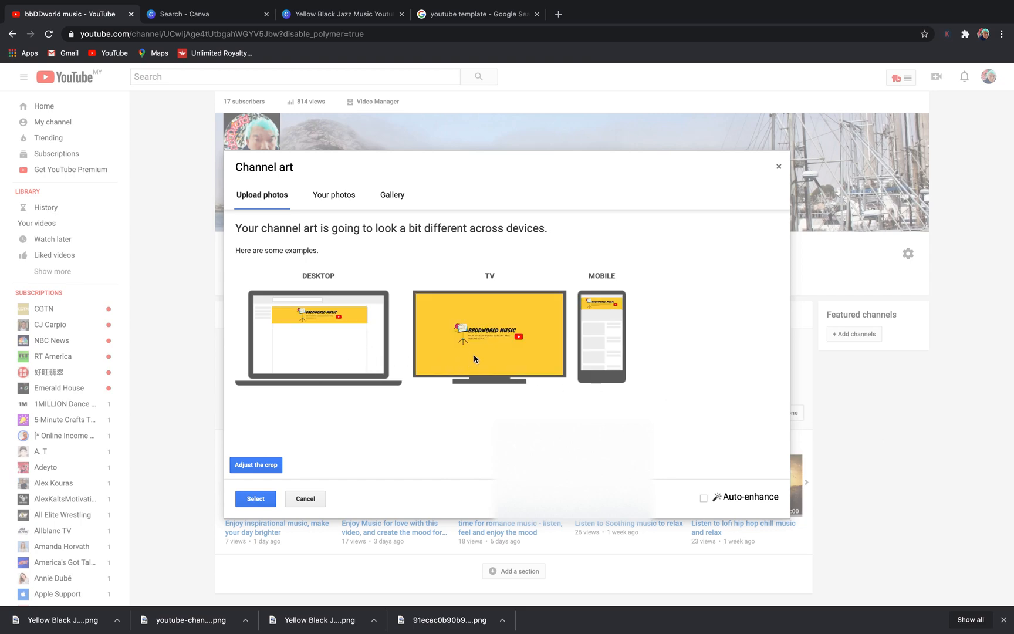
pyautogui.click(707, 501)
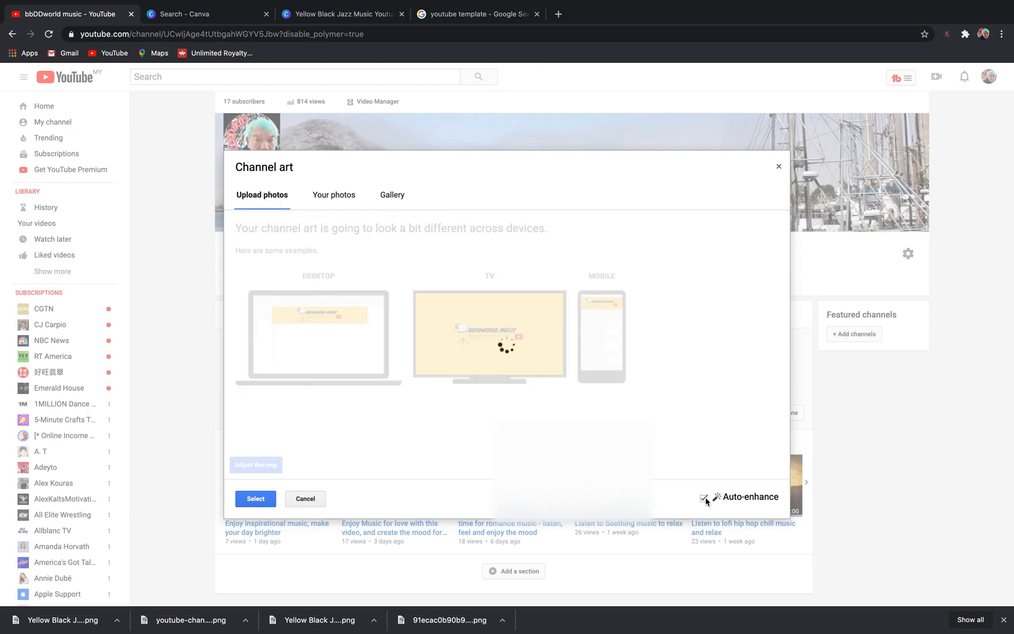
pyautogui.click(253, 500)
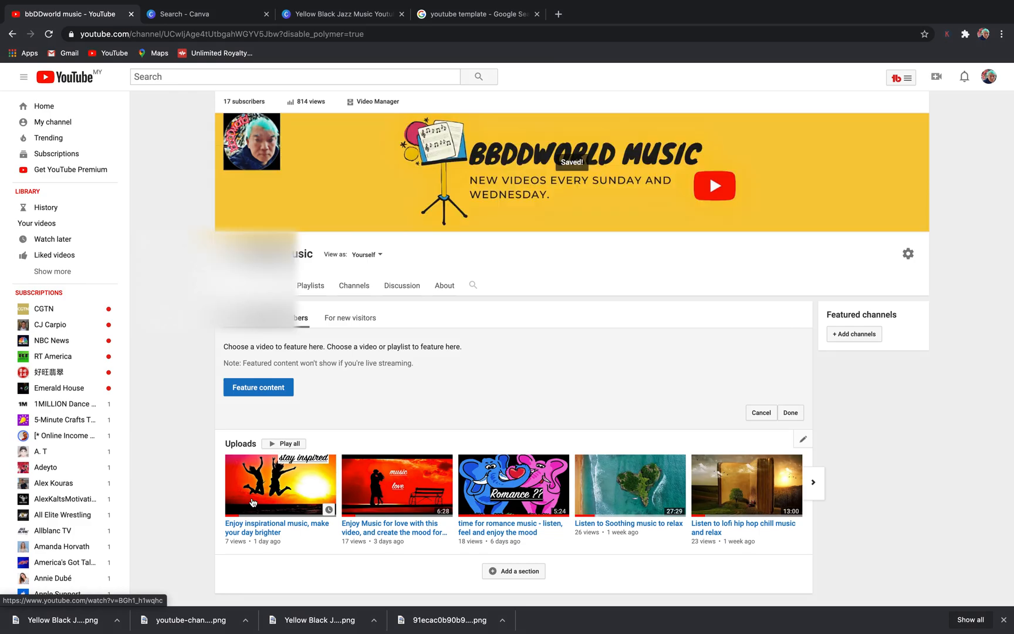
# - View the channel as a new visitor and look over the home page with the new banner
pyautogui.click(380, 255)
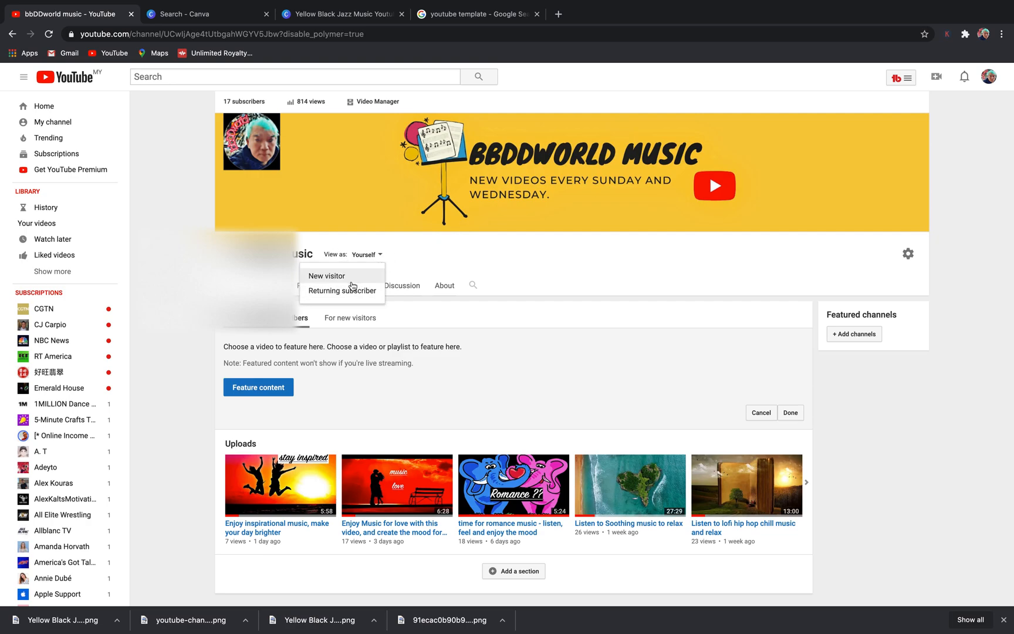
pyautogui.click(350, 281)
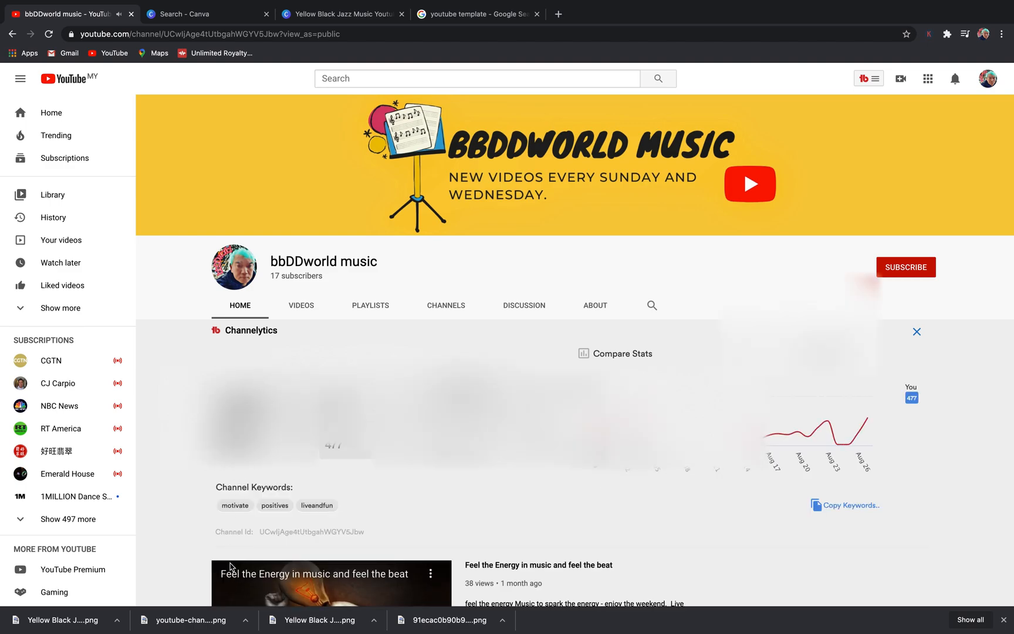
pyautogui.scroll(-2, 231, 566)
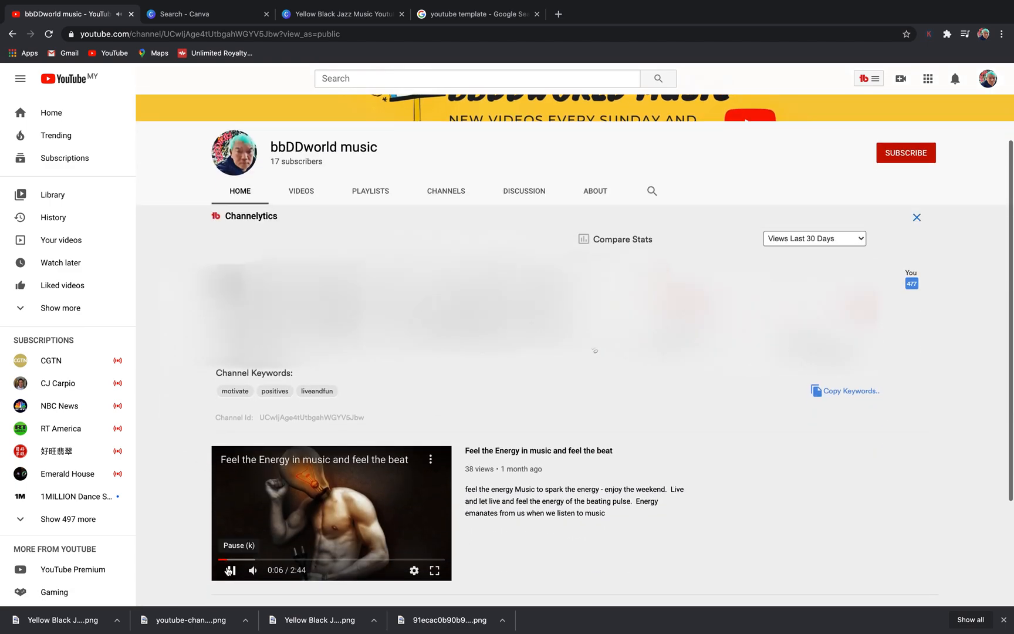
pyautogui.scroll(2, 530, 519)
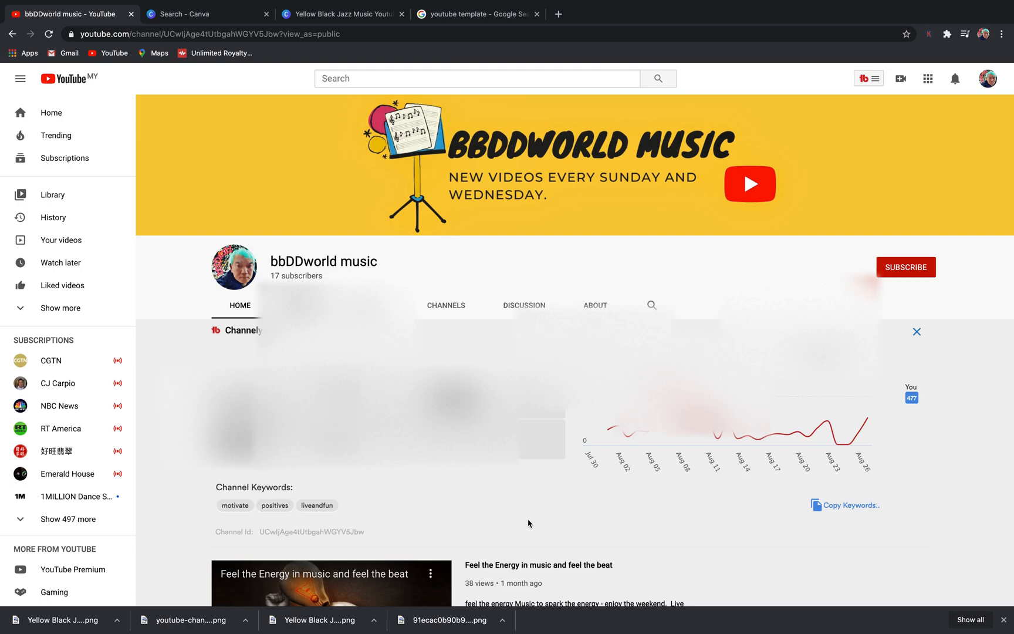
pyautogui.press('super+shift+5')
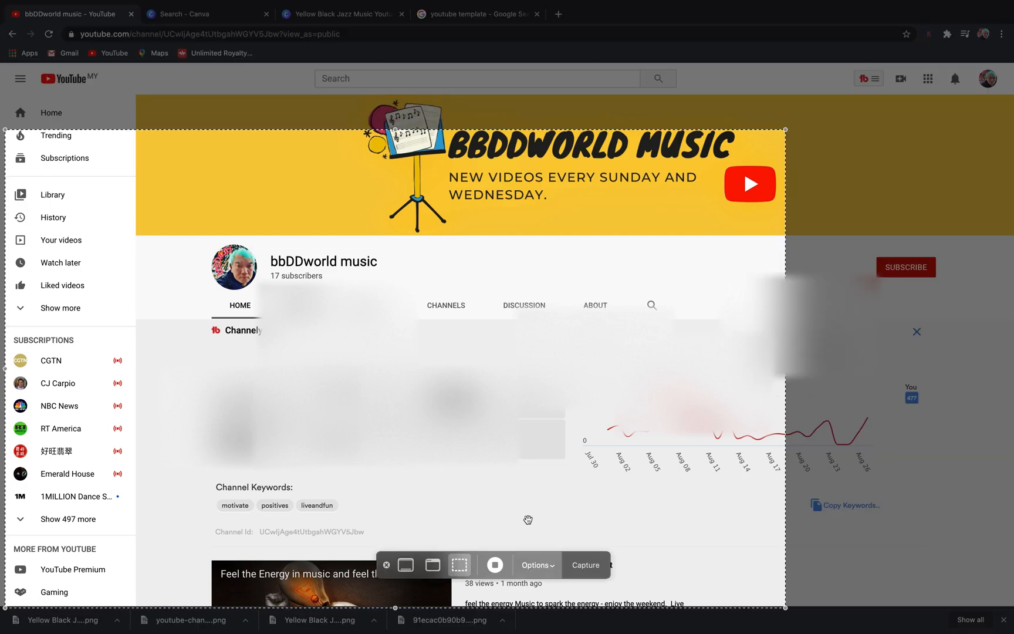